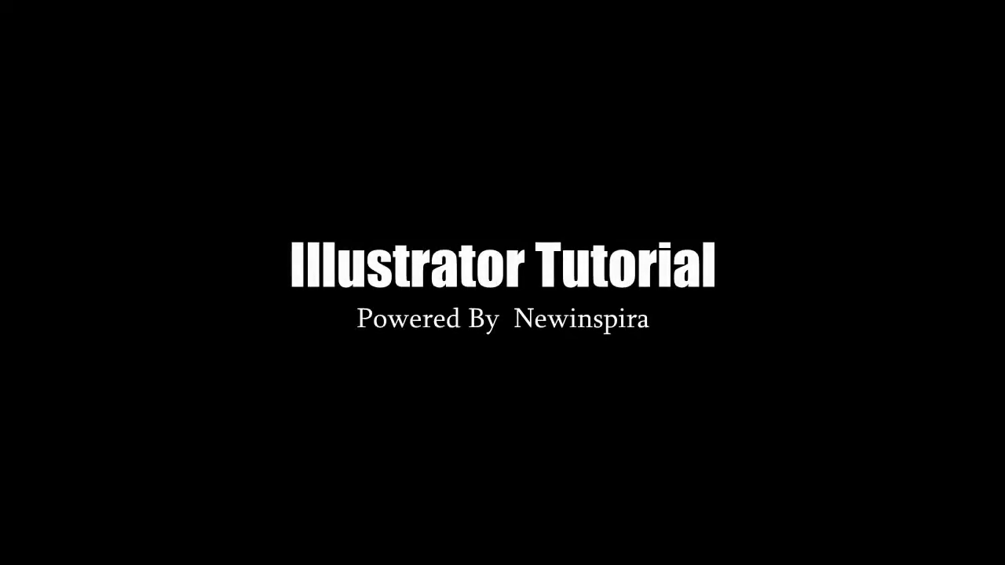
# Refresh the desktop and restore Illustrator to show the blank Untitled-1 artboard.
pyautogui.rightClick(664, 342)
pyautogui.click(686, 372)
pyautogui.click(241, 555)
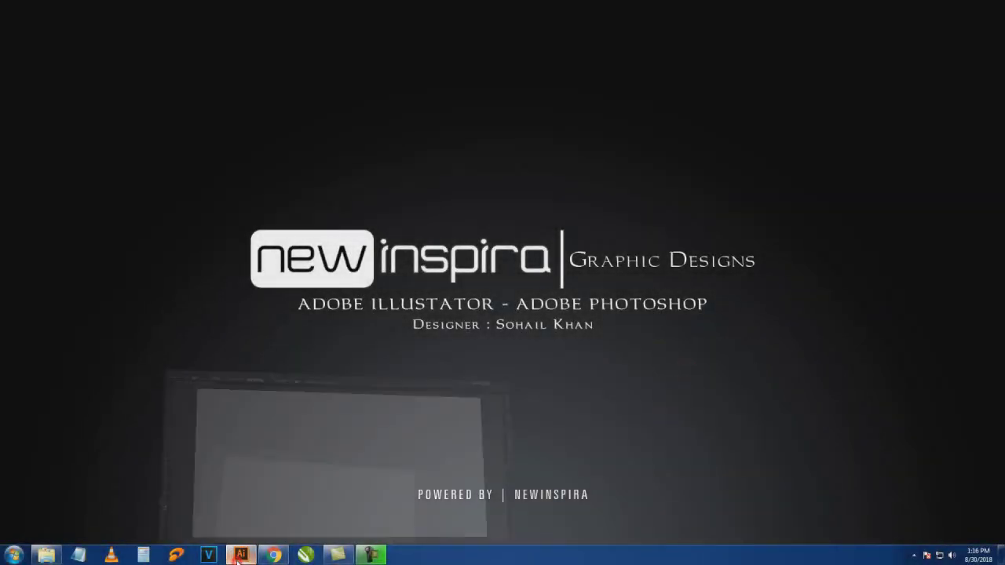
pyautogui.click(366, 302)
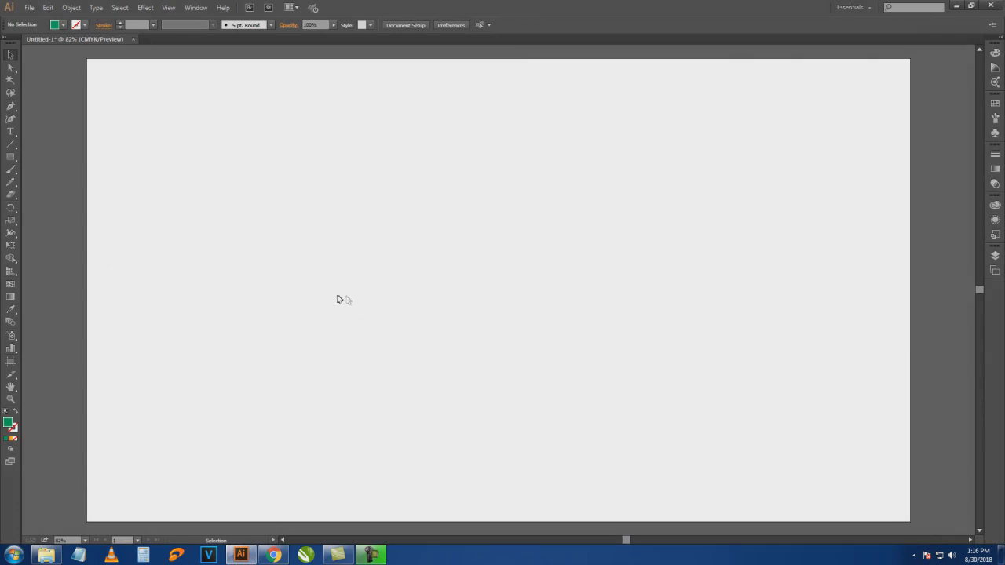
# Draw a rectangle 100 pt wide by 300 pt tall on the artboard.
pyautogui.click(11, 158)
pyautogui.click(325, 249)
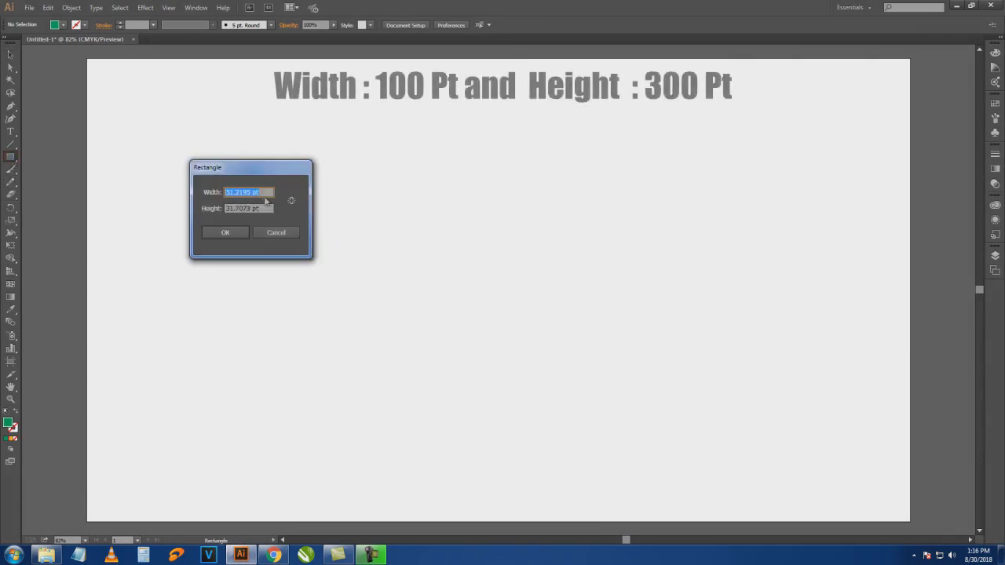
pyautogui.write('100')
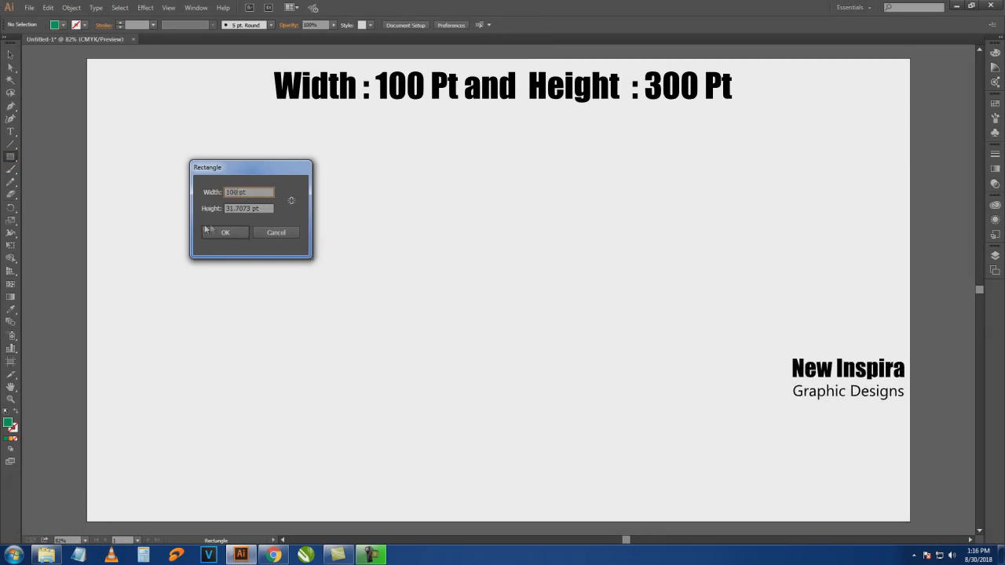
pyautogui.press('Tab')
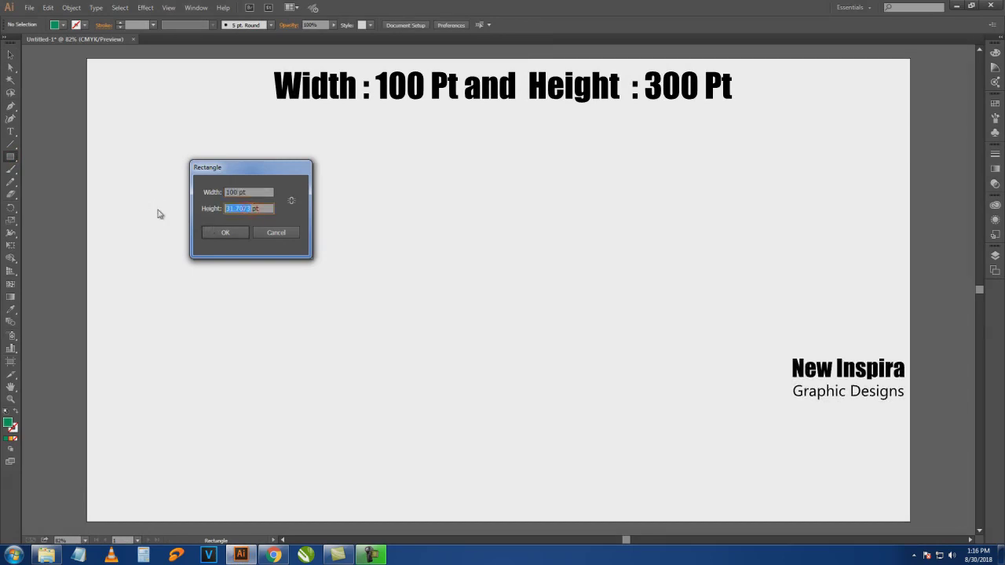
pyautogui.write('300')
pyautogui.click(230, 237)
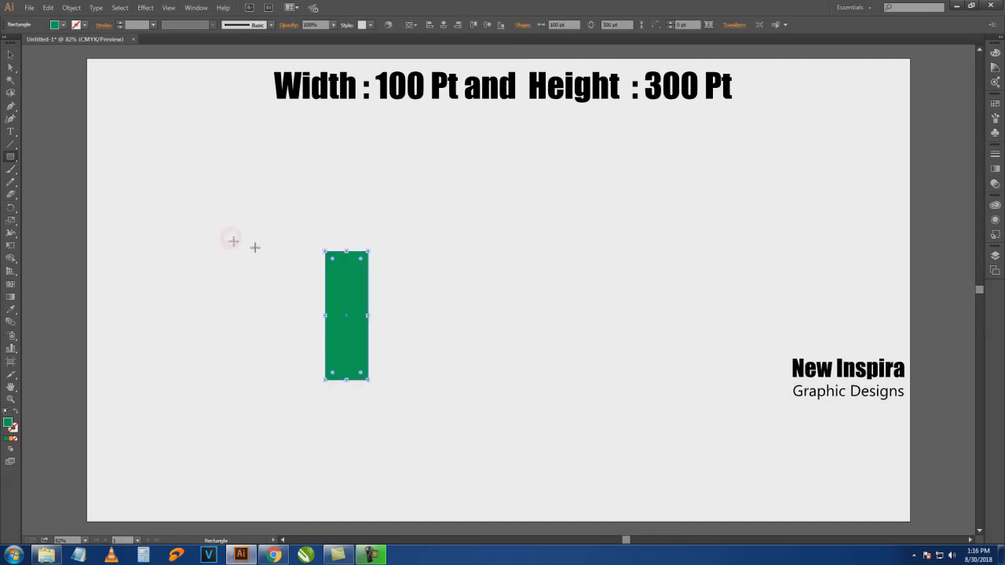
# Change the rectangle's fill from green to black.
pyautogui.click(63, 24)
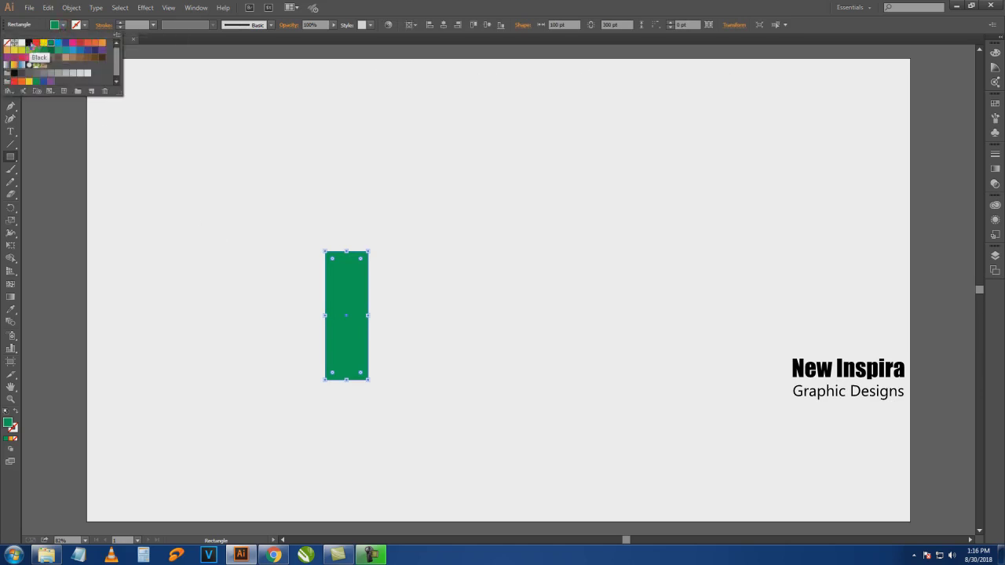
pyautogui.click(28, 43)
pyautogui.click(431, 4)
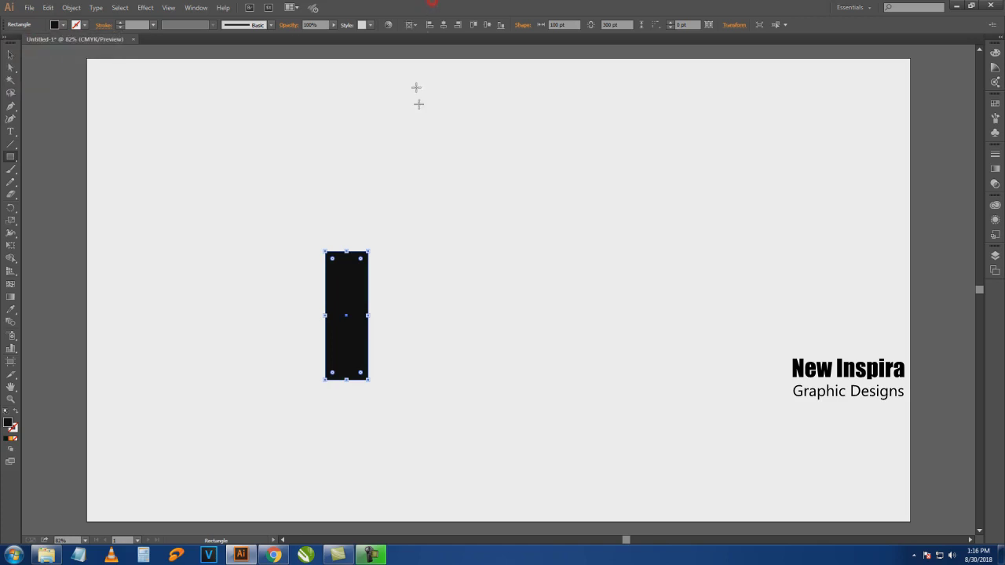
pyautogui.click(11, 70)
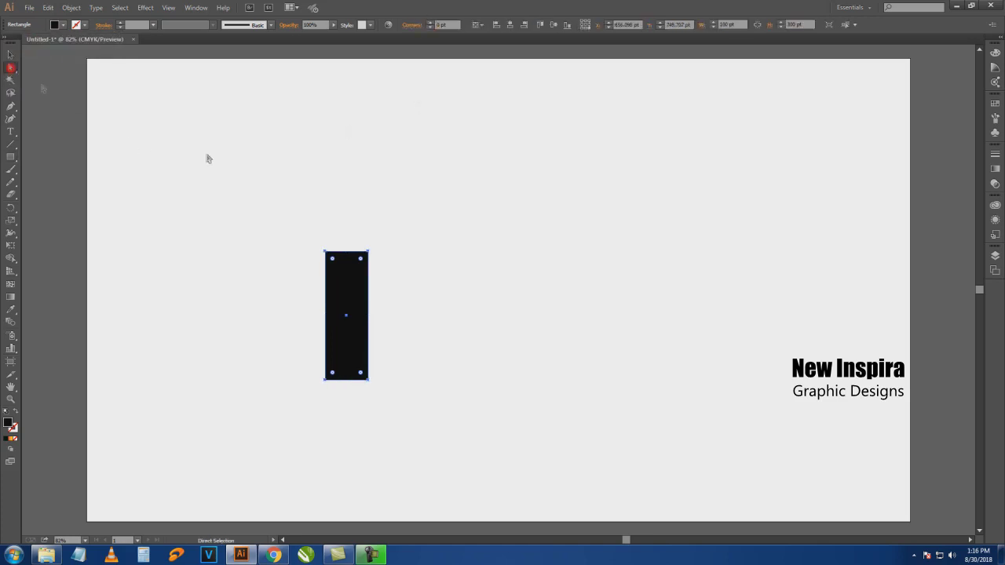
# Slant the black rectangle's top and bottom edges, then move it up-right and rotate about 12°.
pyautogui.moveTo(368, 251); pyautogui.dragTo(369, 272)
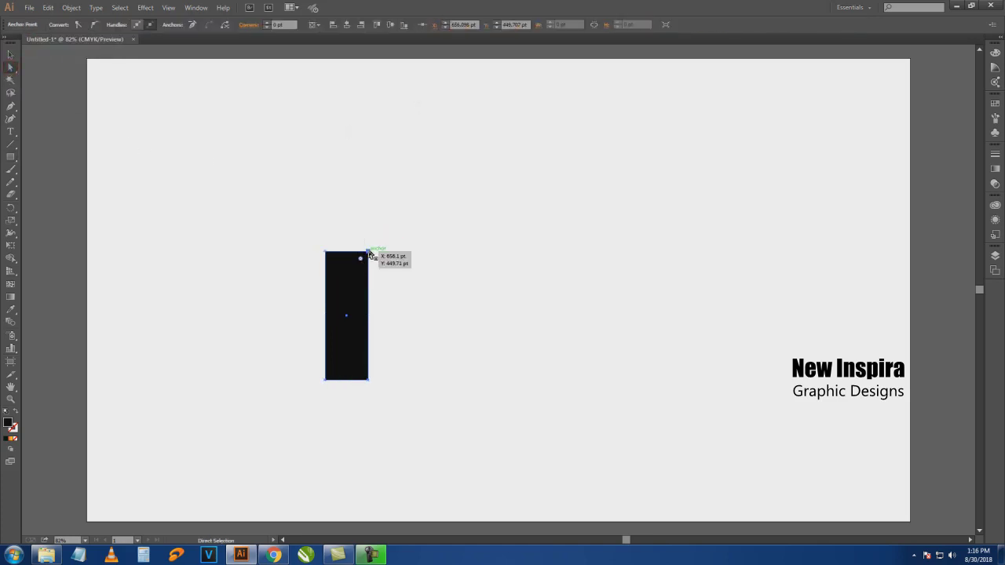
pyautogui.moveTo(368, 251); pyautogui.dragTo(368, 288)
pyautogui.moveTo(326, 379); pyautogui.dragTo(327, 354)
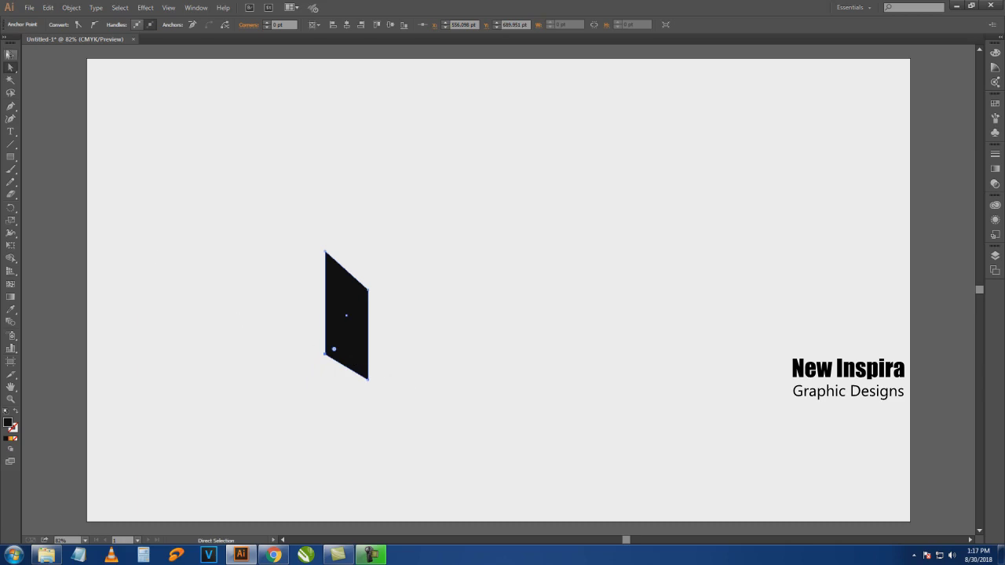
pyautogui.press('v')
pyautogui.moveTo(353, 334); pyautogui.dragTo(406, 287)
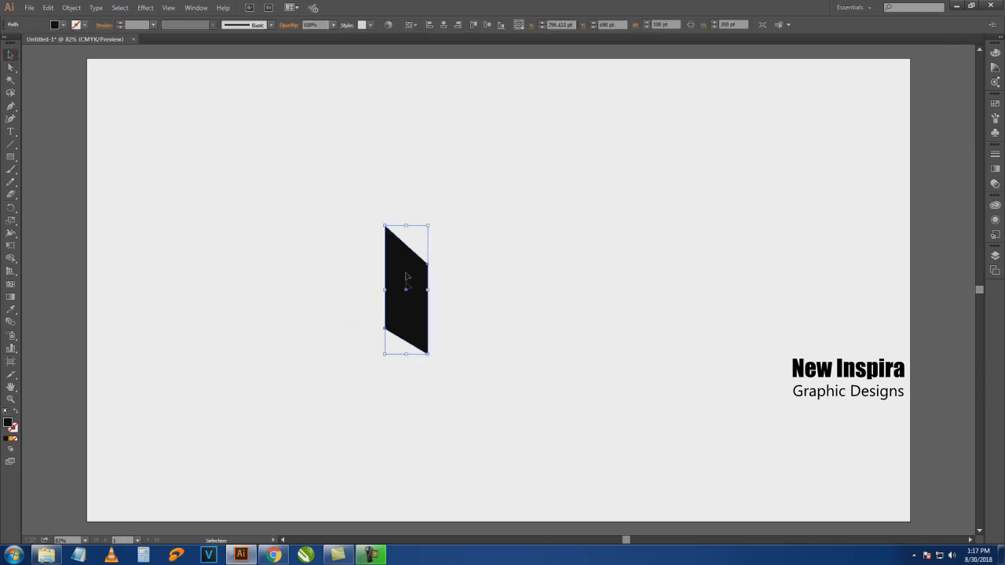
pyautogui.moveTo(383, 223); pyautogui.dragTo(374, 226)
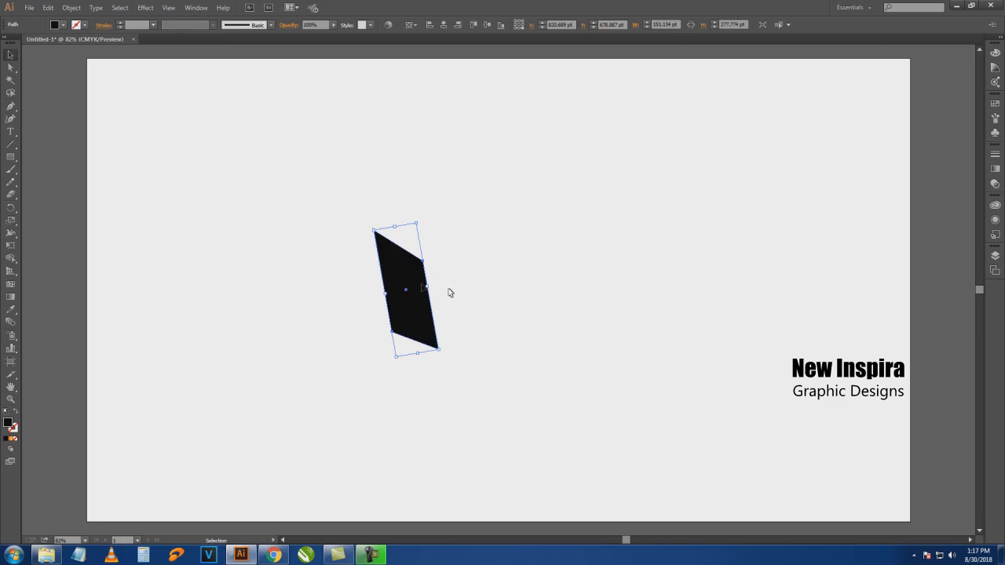
# Duplicate the black panel slightly up and right and fill the copy orange.
pyautogui.click(402, 271)
pyautogui.moveTo(408, 276); pyautogui.dragTo(412, 270)
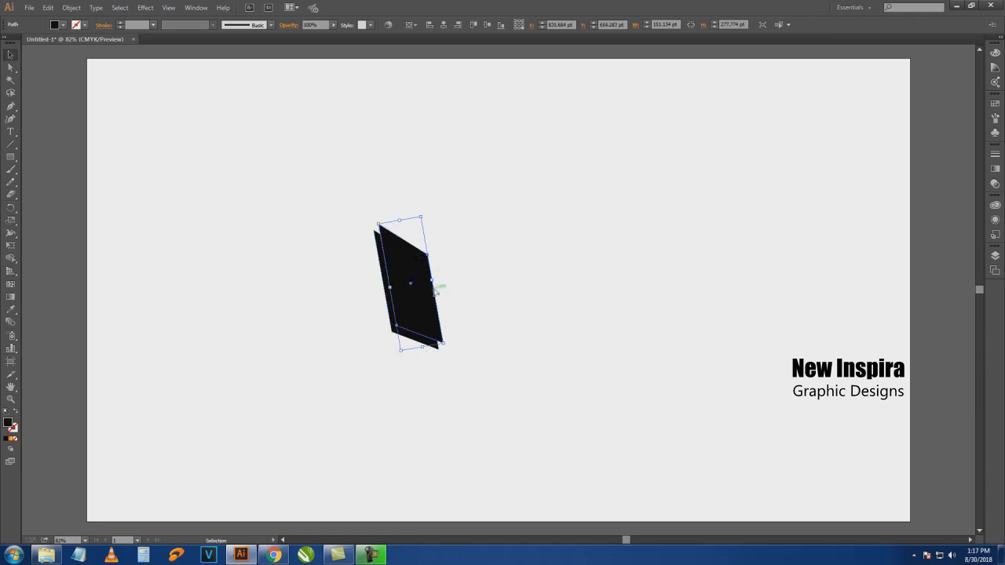
pyautogui.click(63, 26)
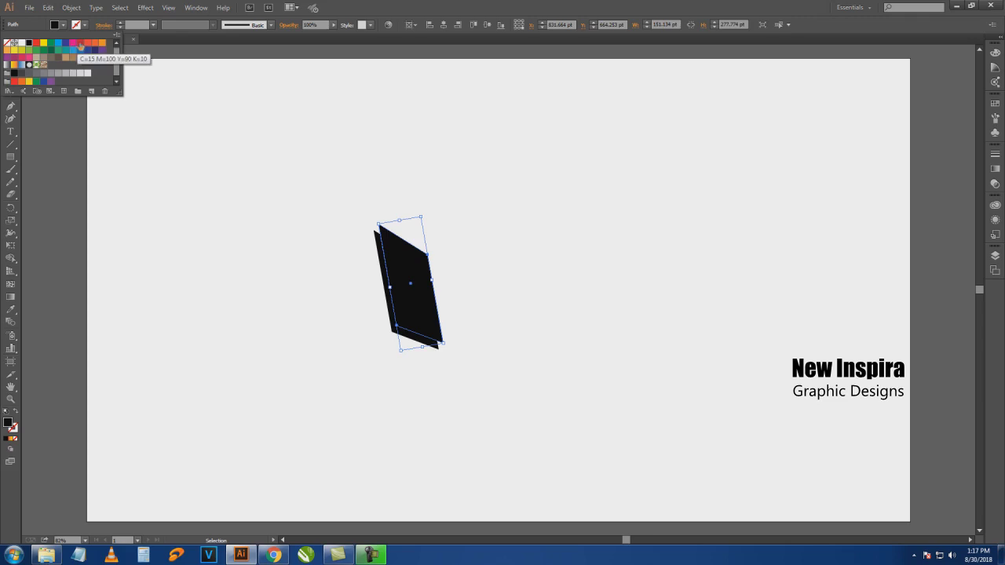
pyautogui.click(101, 42)
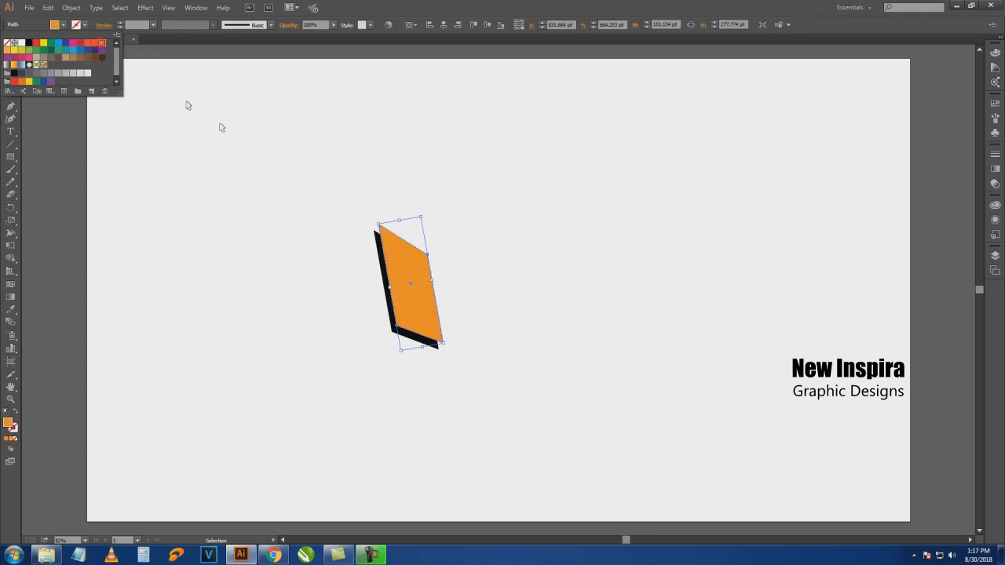
# Reshape the orange copy's corners so it extends past the black panel's right side.
pyautogui.click(411, 259)
pyautogui.click(10, 68)
pyautogui.moveTo(426, 253); pyautogui.dragTo(445, 264)
pyautogui.moveTo(446, 345); pyautogui.dragTo(438, 349)
pyautogui.moveTo(379, 225); pyautogui.dragTo(374, 233)
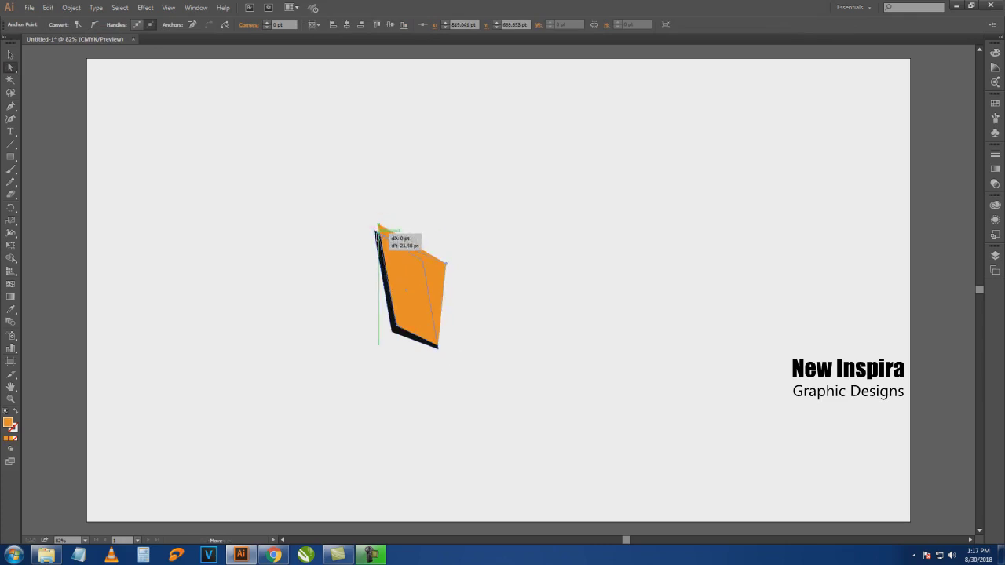
pyautogui.moveTo(375, 233); pyautogui.dragTo(374, 232)
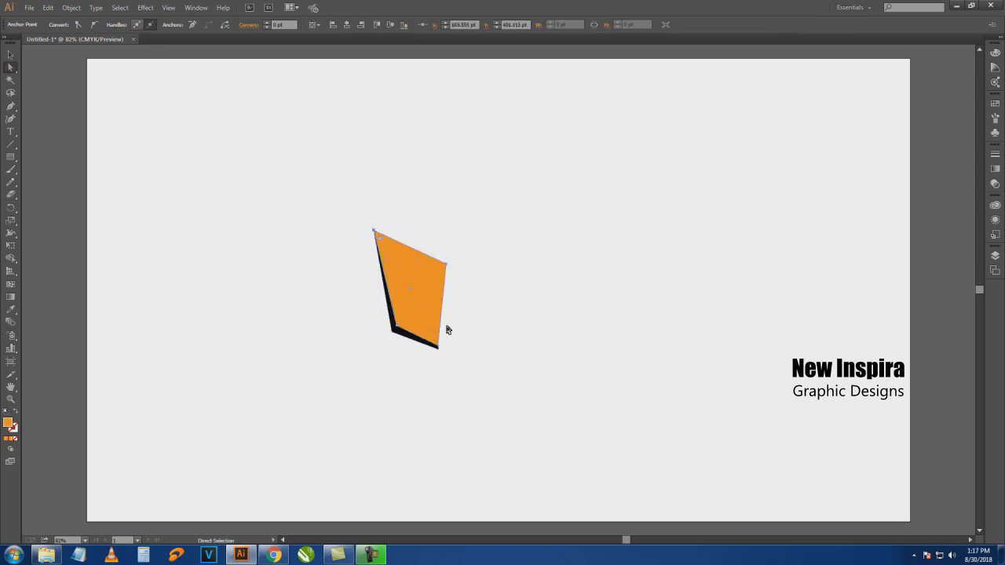
# Send the orange shape behind the black panel and deselect everything.
pyautogui.rightClick(425, 276)
pyautogui.moveTo(455, 426)
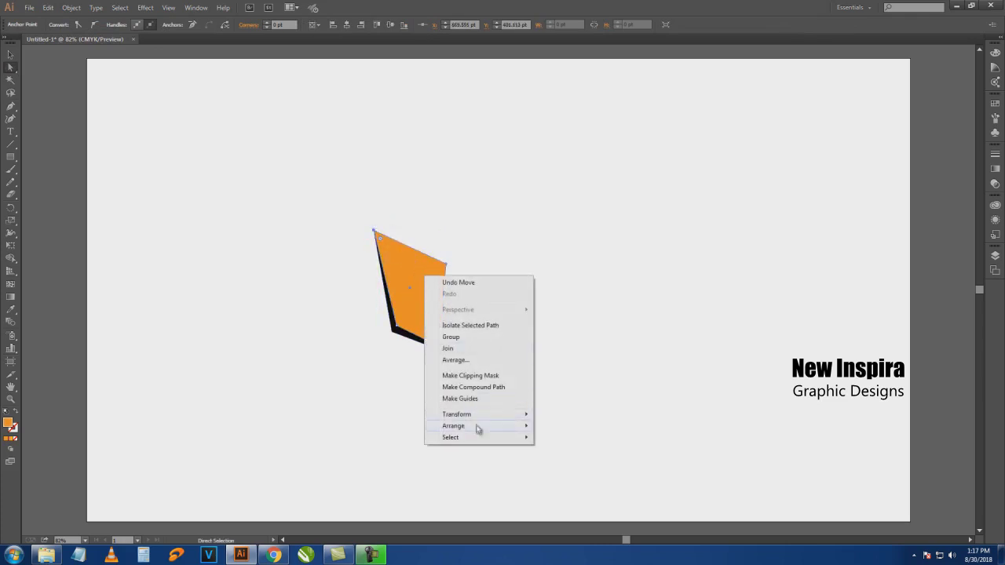
pyautogui.click(591, 460)
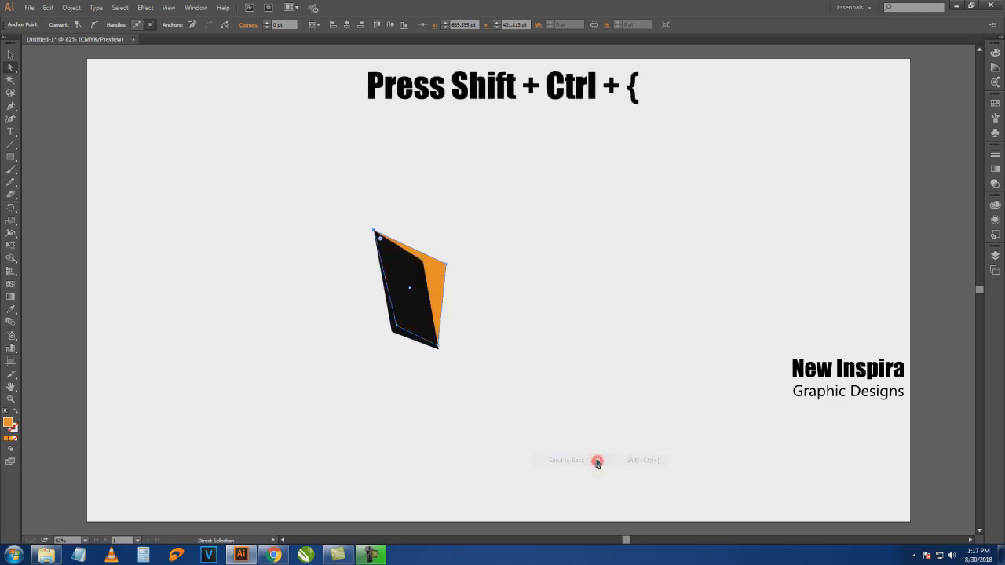
pyautogui.click(10, 55)
pyautogui.click(532, 247)
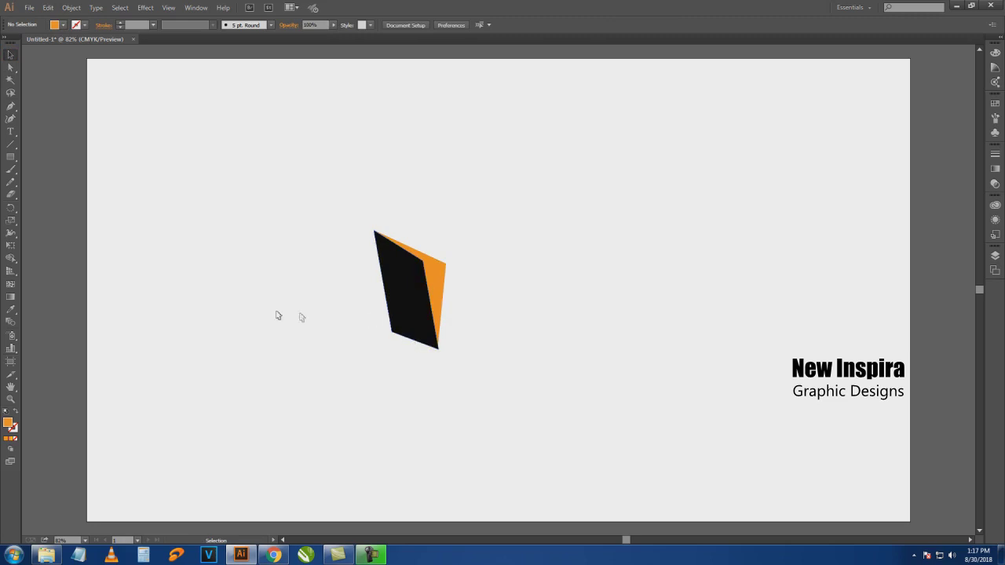
# Create a 100 × 400 pt orange rectangle right of the black panel and move it up.
pyautogui.click(10, 157)
pyautogui.click(519, 259)
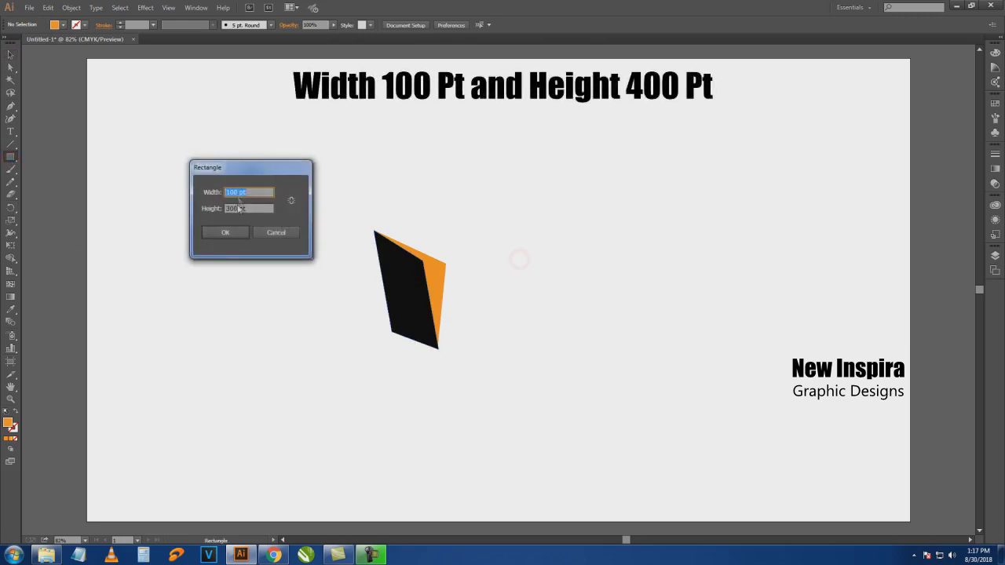
pyautogui.moveTo(228, 208); pyautogui.dragTo(201, 217)
pyautogui.write('4')
pyautogui.click(234, 233)
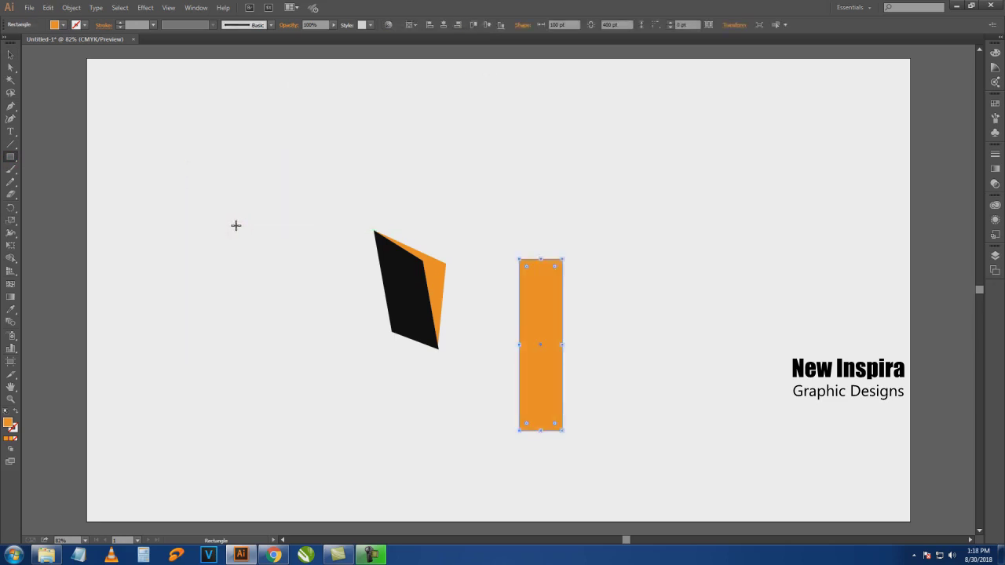
pyautogui.click(10, 54)
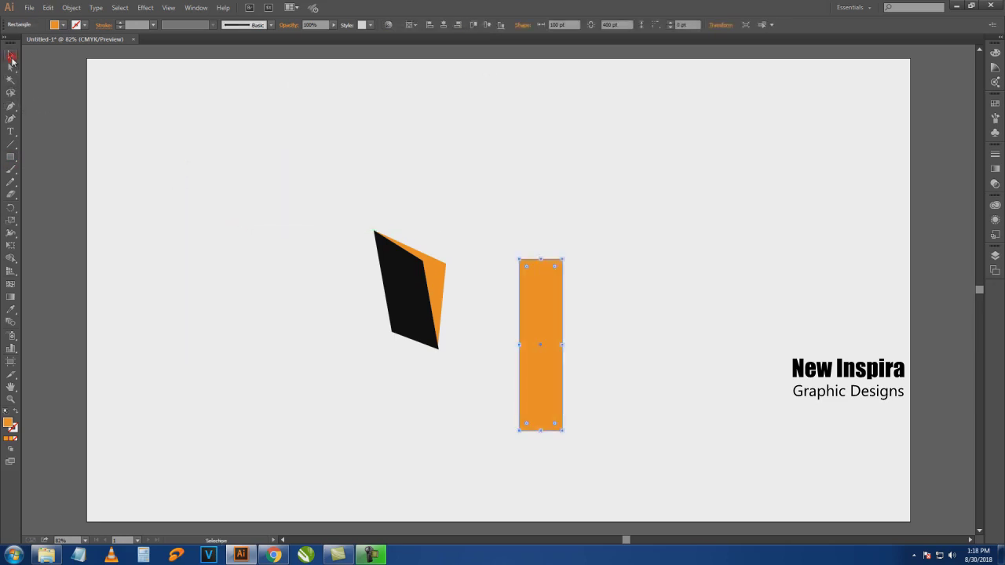
pyautogui.moveTo(531, 417); pyautogui.dragTo(530, 346)
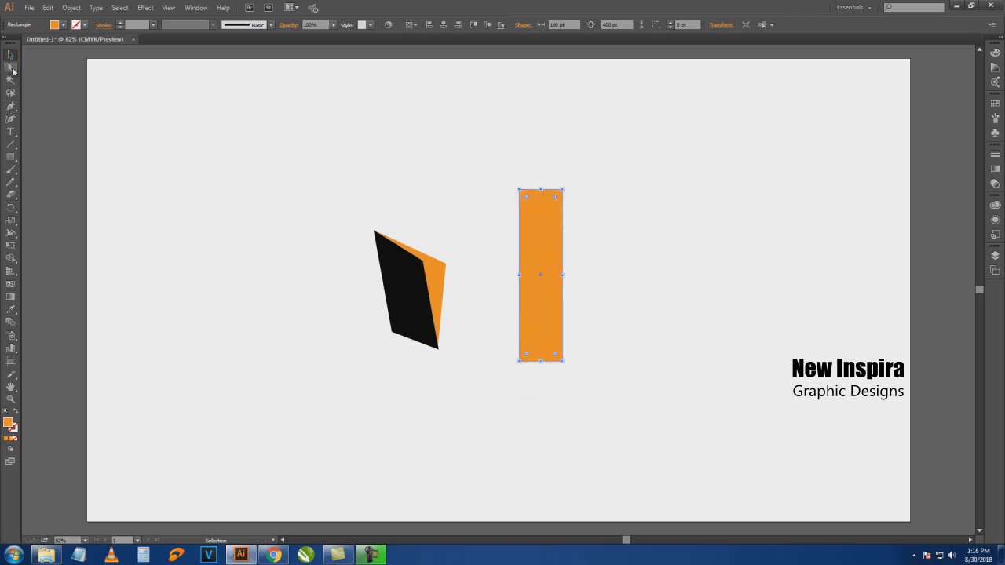
# Drag the orange rectangle's top-left corner down and bottom-right corner up, against the black panel.
pyautogui.click(10, 67)
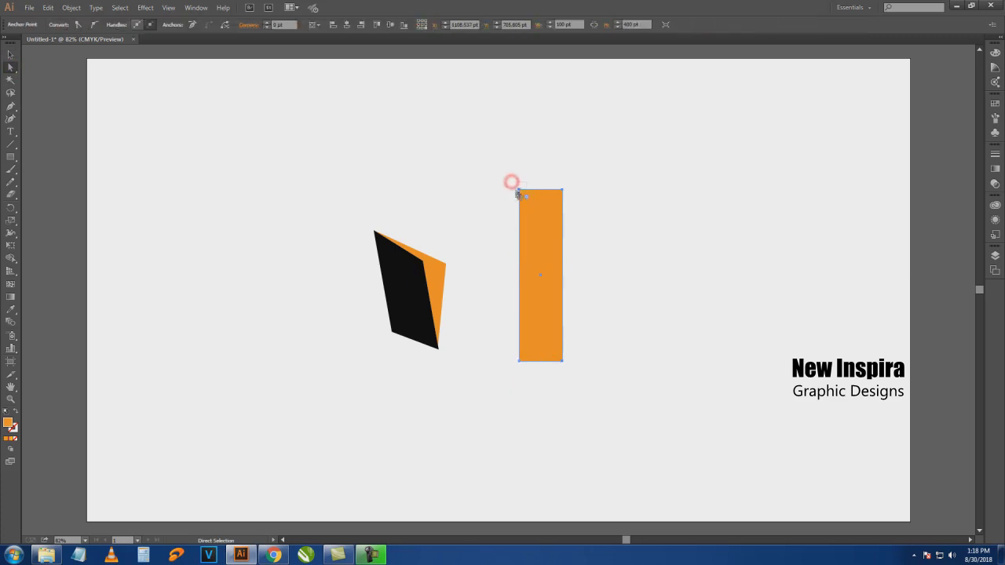
pyautogui.moveTo(519, 189); pyautogui.dragTo(520, 236)
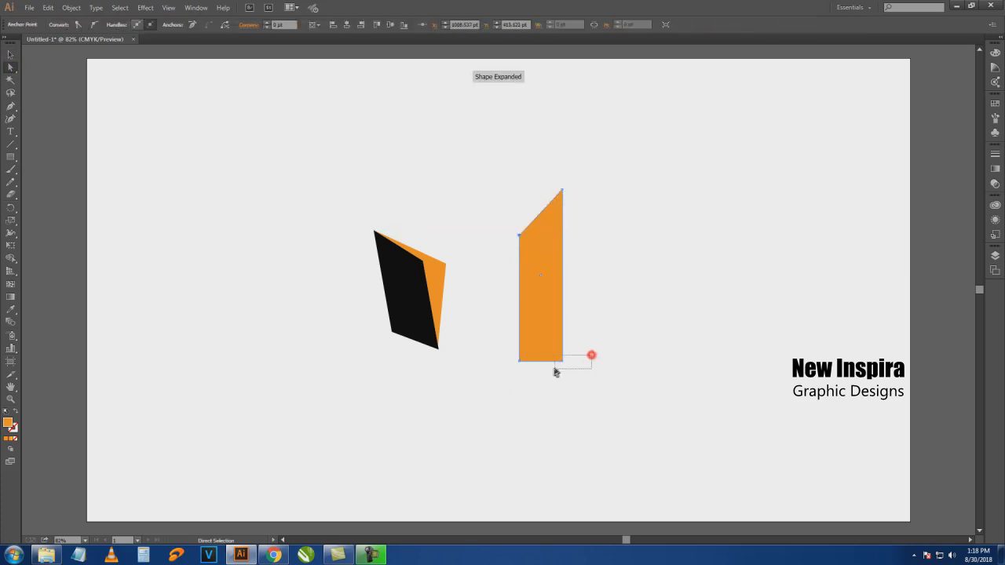
pyautogui.moveTo(561, 361)
pyautogui.mouseDown()
pyautogui.moveTo(562, 328)
pyautogui.moveTo(465, 303)
pyautogui.mouseUp()
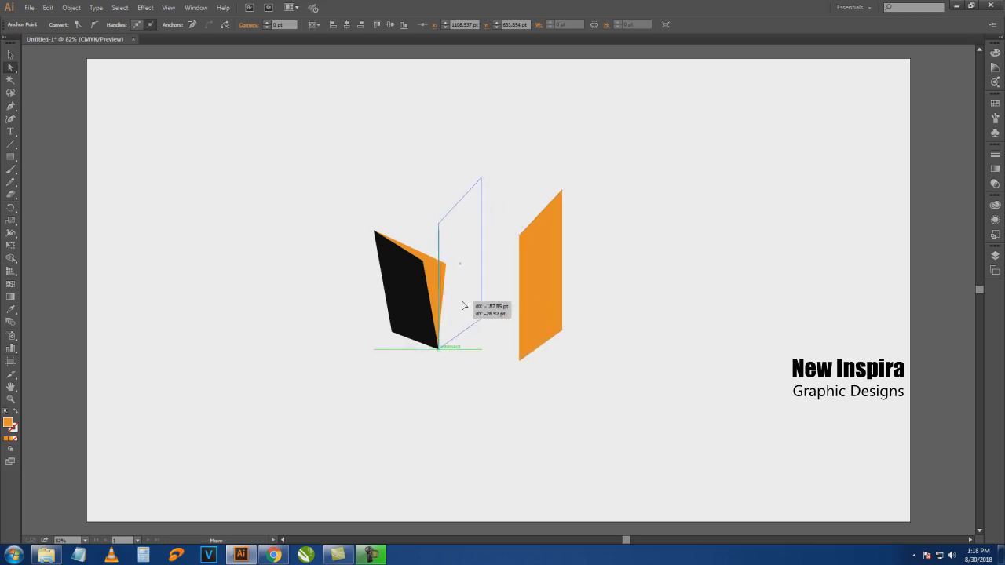
pyautogui.moveTo(464, 304); pyautogui.dragTo(464, 303)
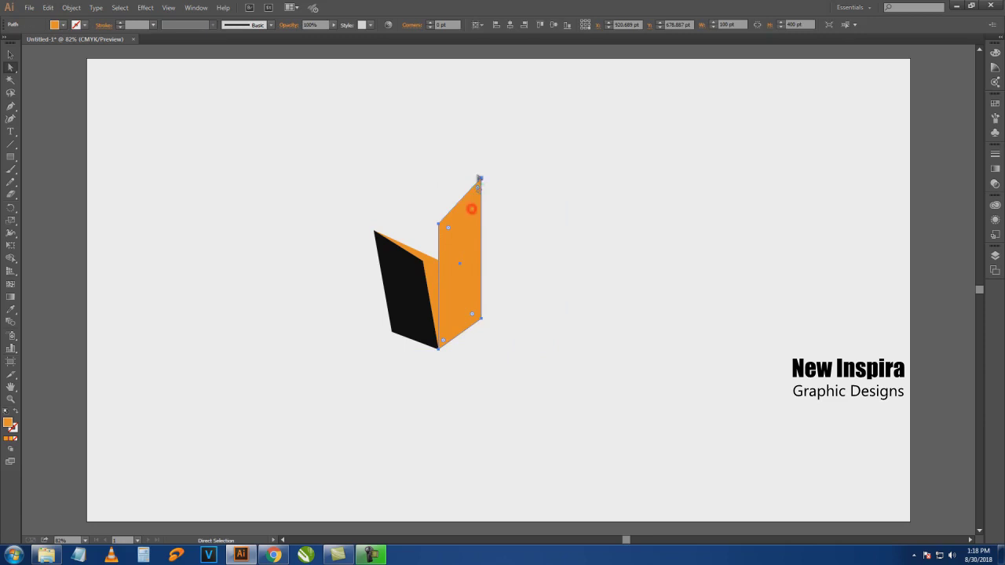
# Rotate the whole orange panel slightly clockwise so its base meets the black panel's base.
pyautogui.click(10, 54)
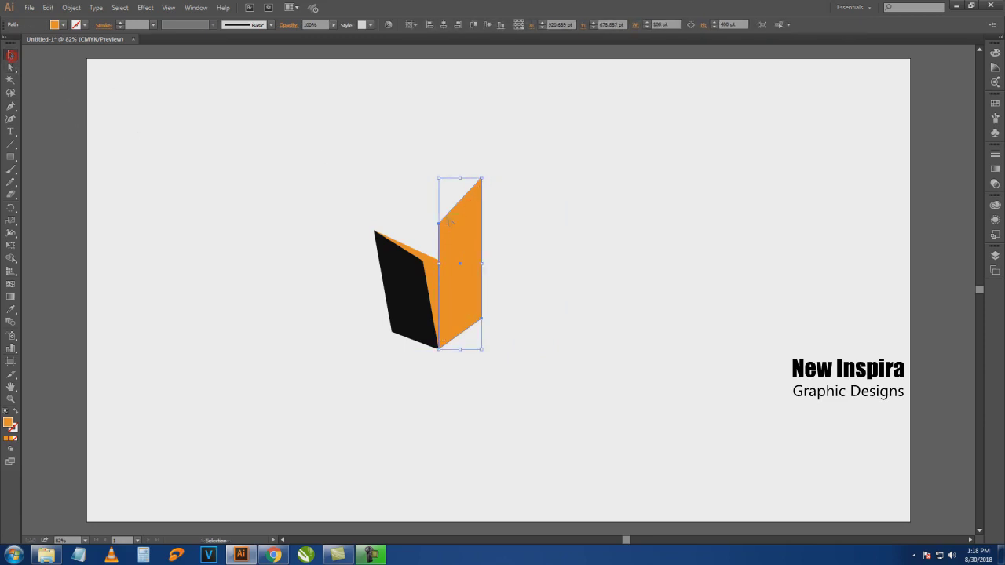
pyautogui.moveTo(483, 175); pyautogui.dragTo(495, 179)
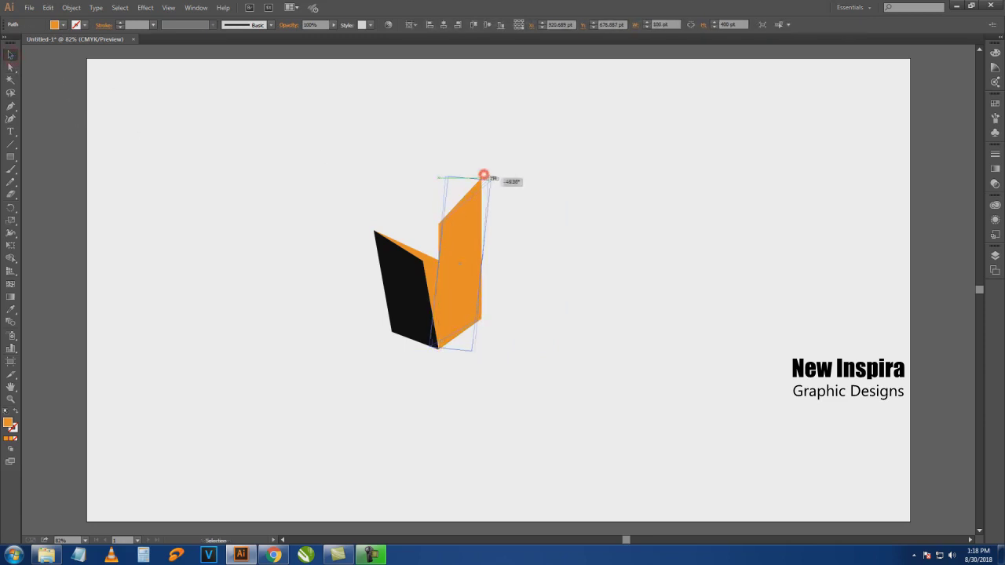
pyautogui.moveTo(437, 319); pyautogui.dragTo(461, 328)
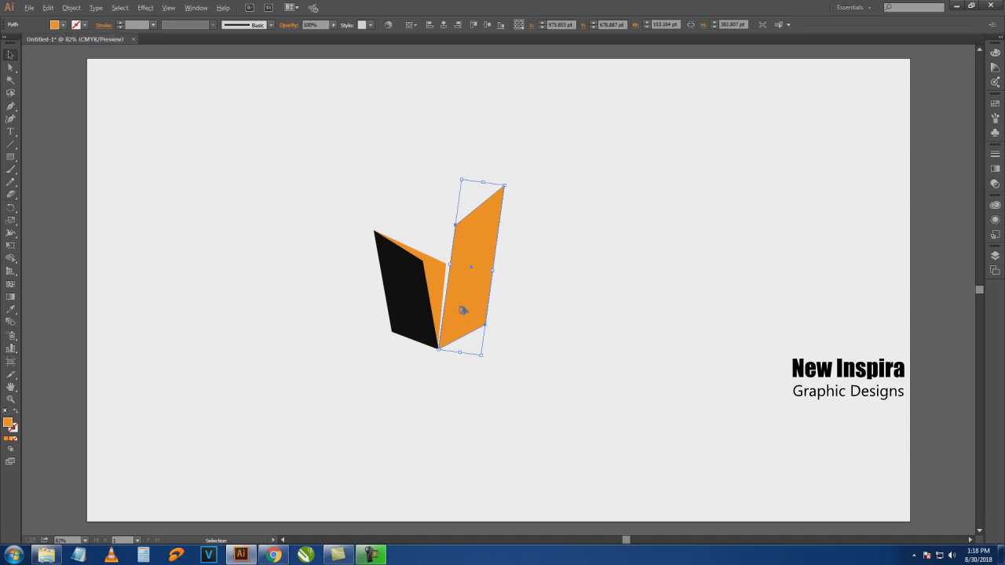
# Duplicate the orange panel beside itself and fill the copy black.
pyautogui.moveTo(463, 310); pyautogui.dragTo(481, 310)
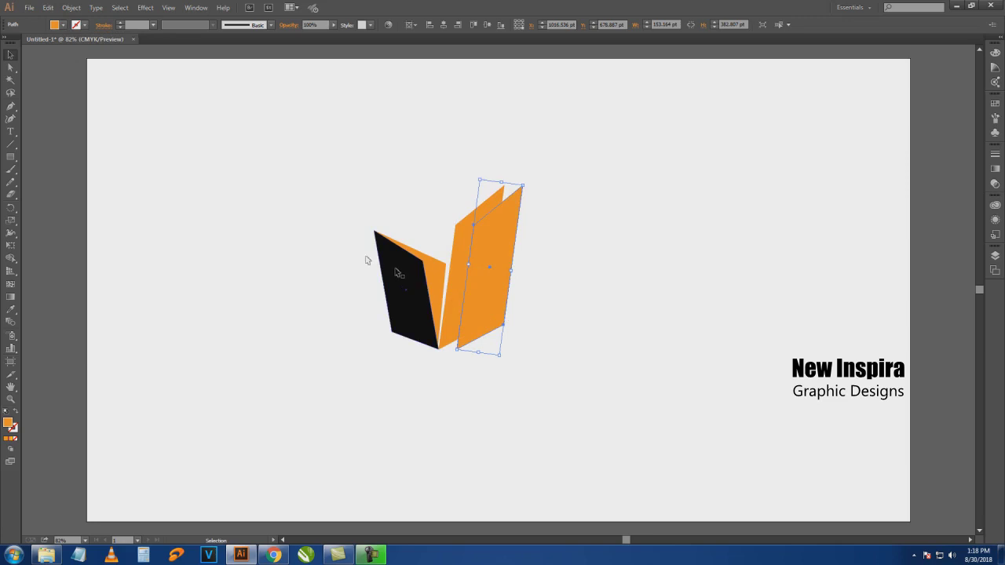
pyautogui.click(64, 26)
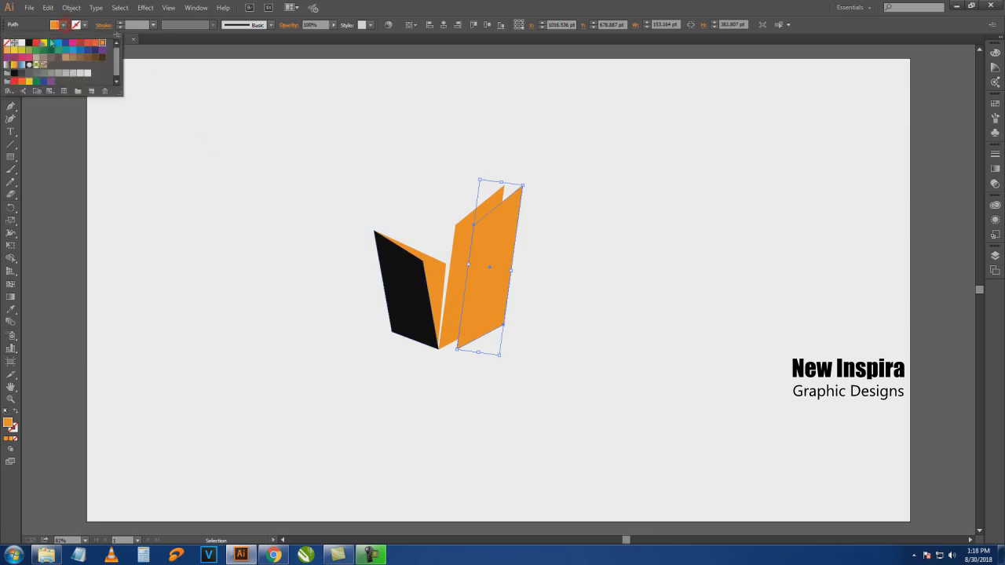
pyautogui.click(29, 42)
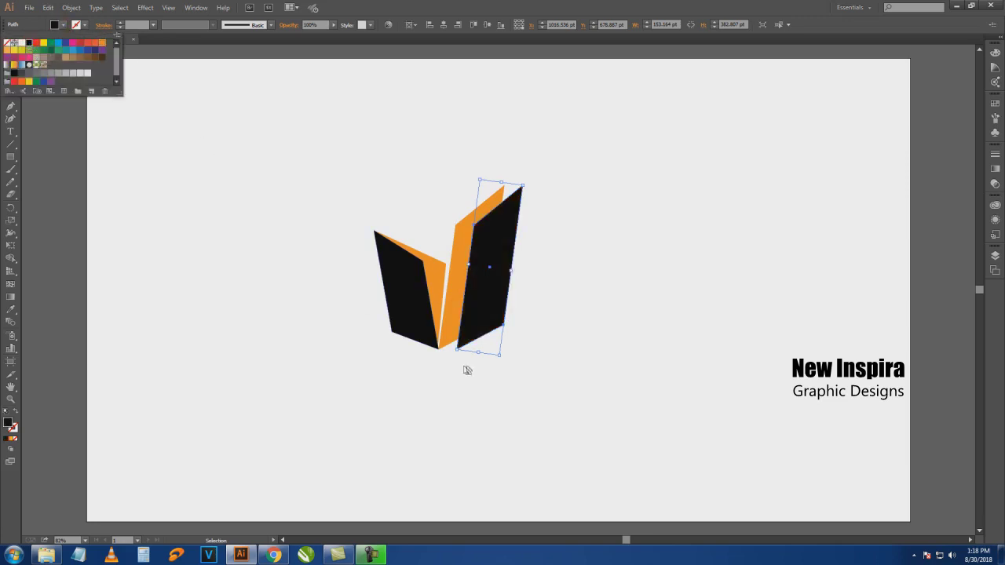
pyautogui.click(480, 330)
pyautogui.moveTo(480, 329)
pyautogui.mouseDown()
pyautogui.moveTo(464, 333)
pyautogui.moveTo(483, 333)
pyautogui.mouseUp()
# Pull the orange panel's top point up-right and slide the black copy over it.
pyautogui.press('a')
pyautogui.click(456, 224)
pyautogui.moveTo(504, 187); pyautogui.dragTo(514, 169)
pyautogui.press('v')
pyautogui.moveTo(504, 322)
pyautogui.mouseDown()
pyautogui.moveTo(482, 323)
pyautogui.moveTo(490, 324)
pyautogui.mouseUp()
# Select the left black panel's anchor points for adjustment, then clear the selection.
pyautogui.click(577, 209)
pyautogui.click(435, 271)
pyautogui.press('a')
pyautogui.click(448, 271)
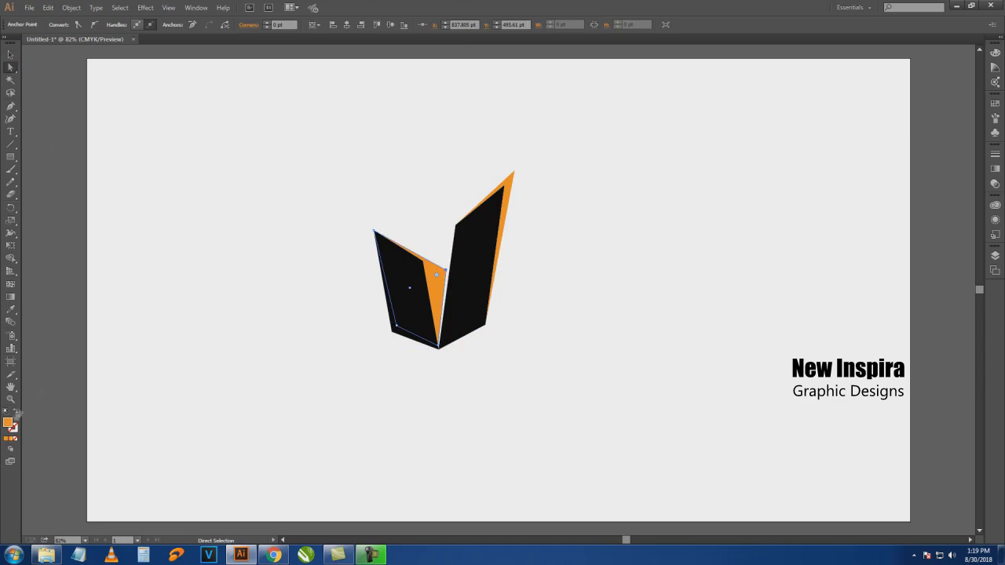
pyautogui.click(74, 247)
# Give the left orange face the Orange, Yellow gradient at 90°, reversed.
pyautogui.click(11, 55)
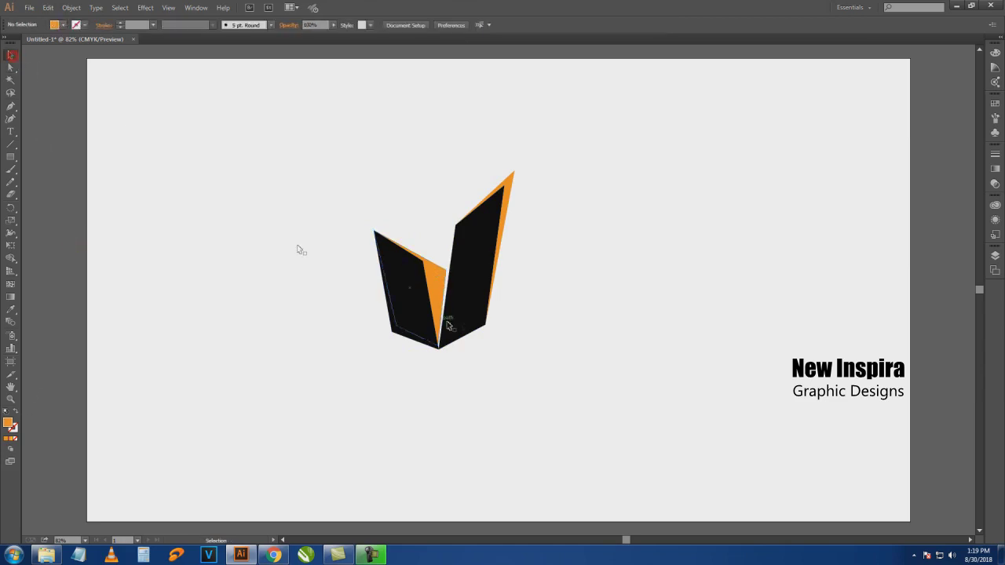
pyautogui.click(434, 270)
pyautogui.click(63, 25)
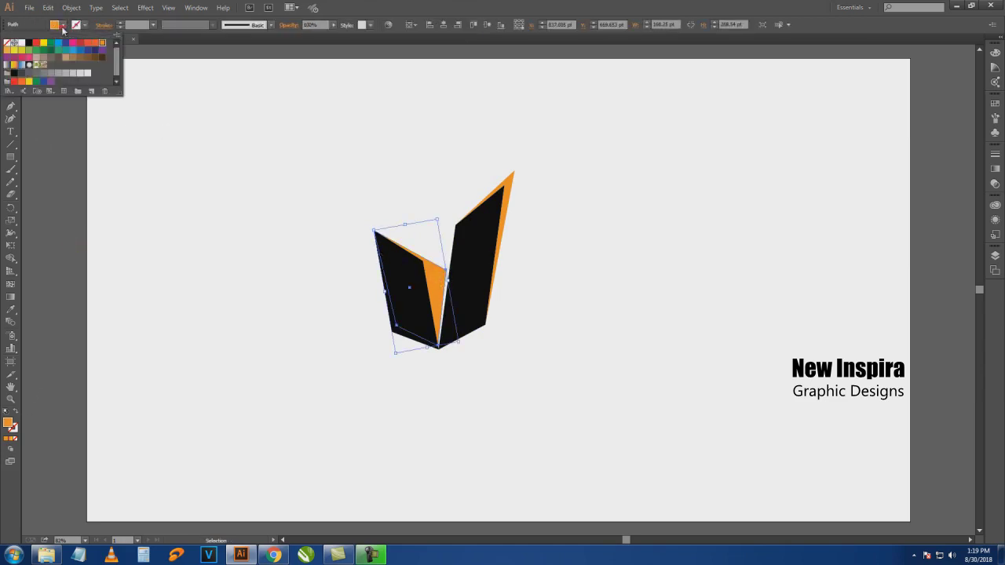
pyautogui.click(13, 65)
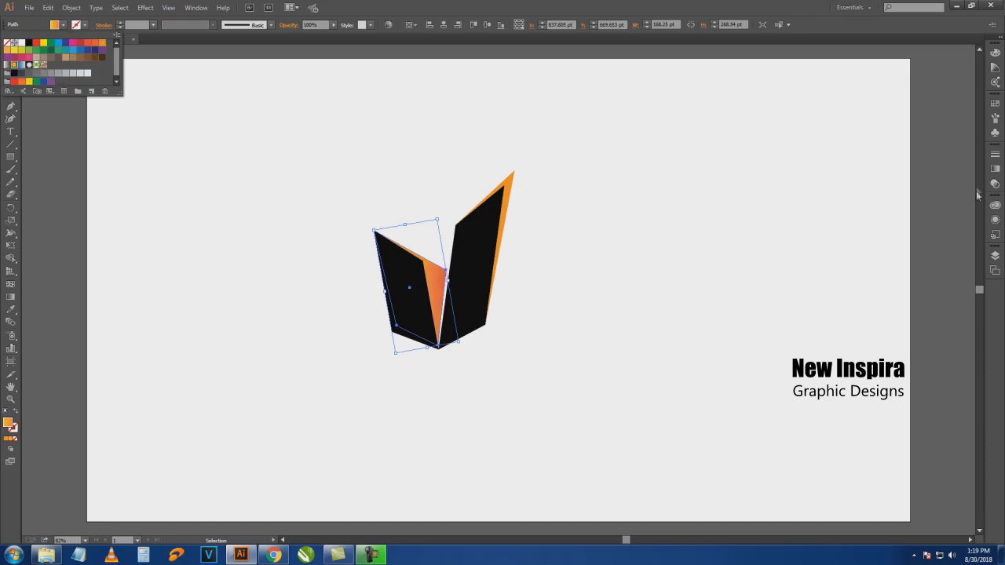
pyautogui.click(994, 168)
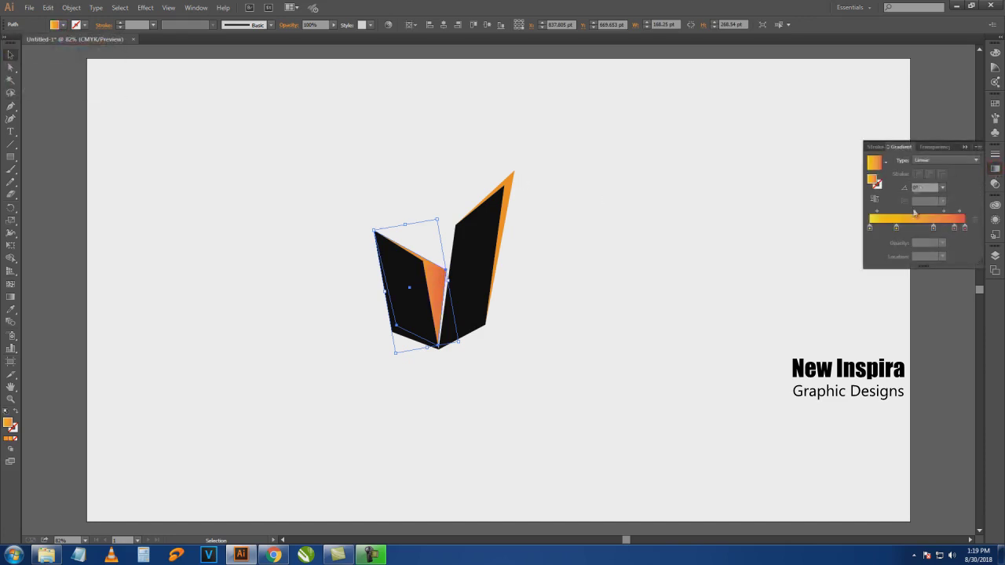
pyautogui.write('90')
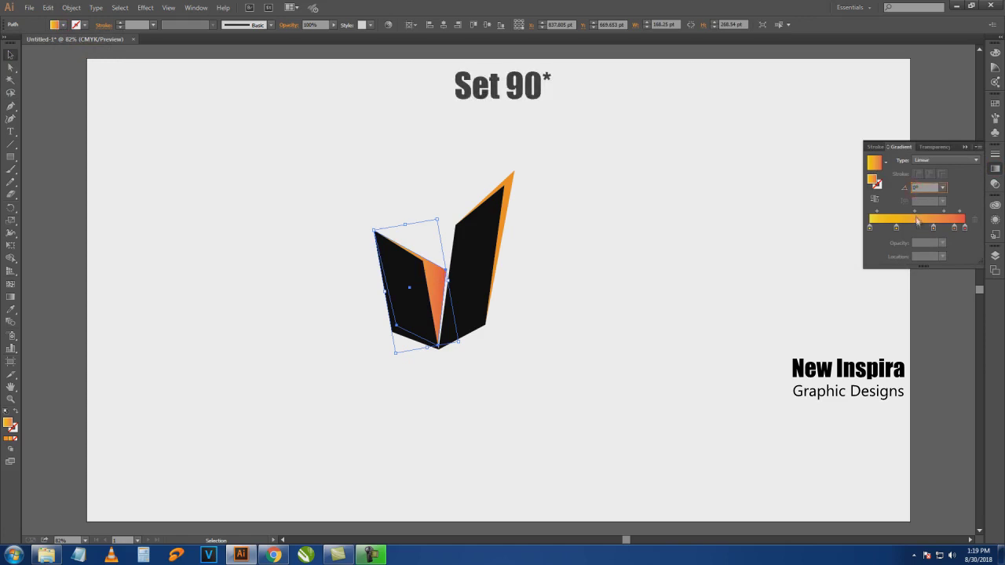
pyautogui.press('Return')
pyautogui.click(873, 199)
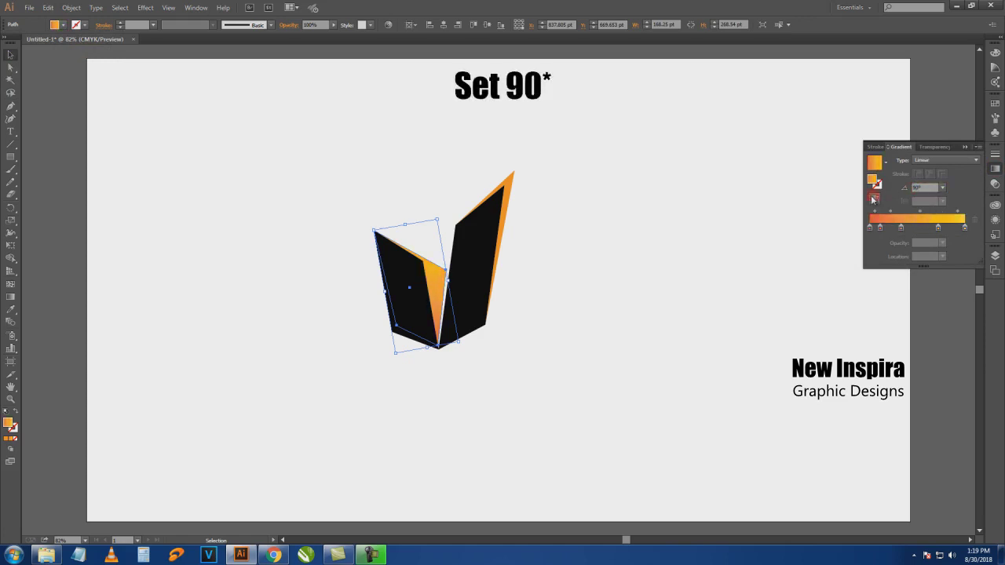
# Apply the same reversed 90° Orange, Yellow gradient to the right orange sliver.
pyautogui.click(511, 189)
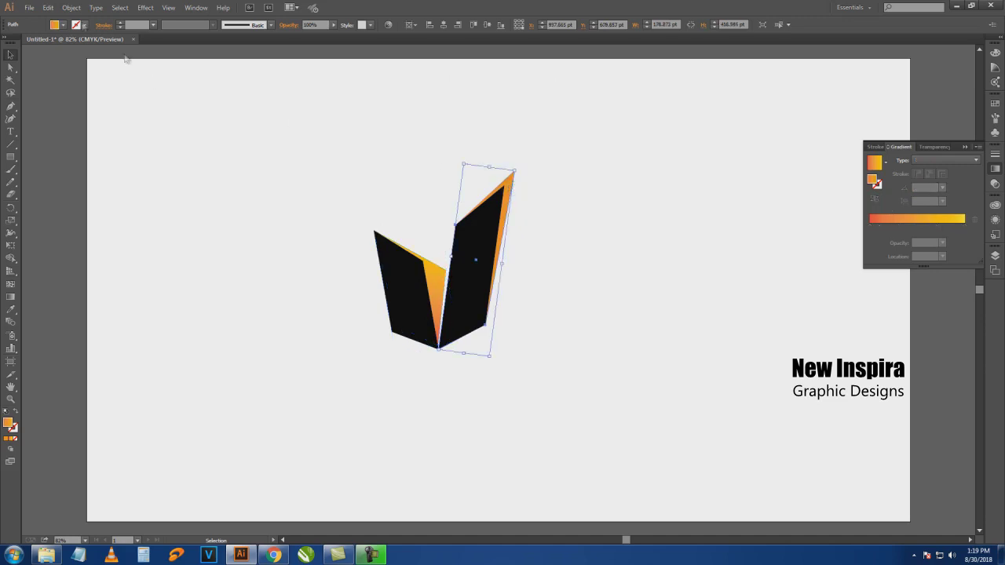
pyautogui.click(64, 26)
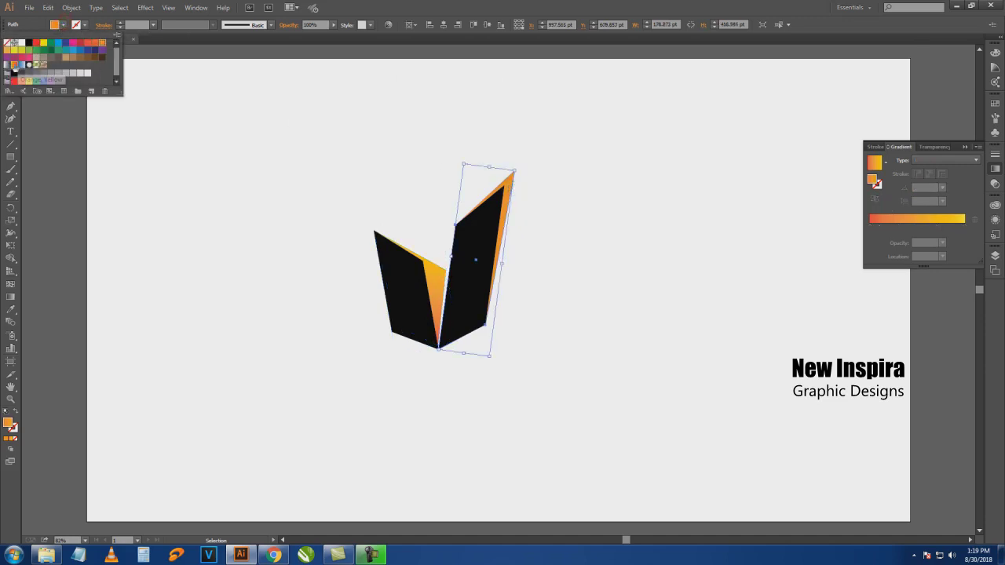
pyautogui.click(13, 66)
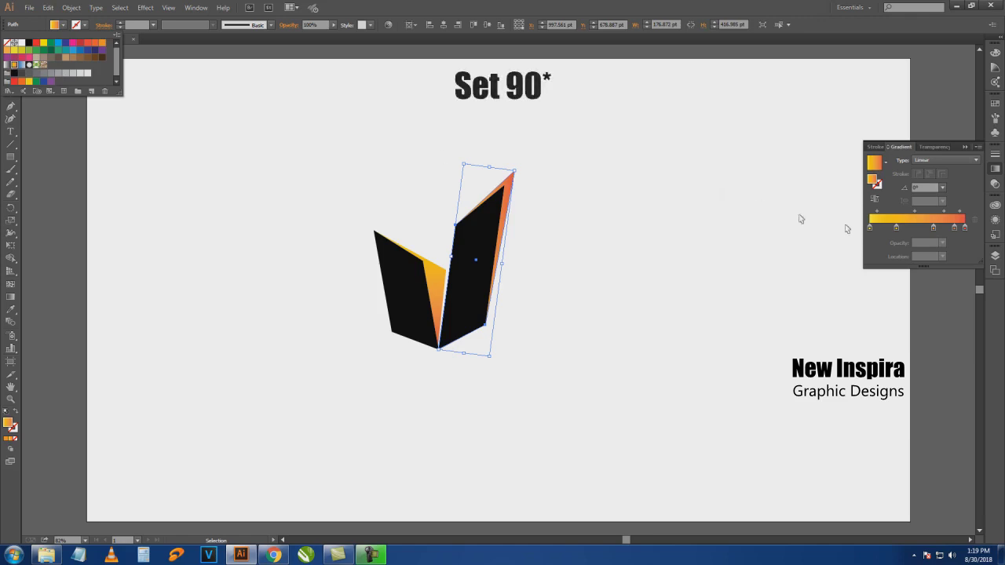
pyautogui.click(915, 187)
pyautogui.write('90')
pyautogui.press('Return')
pyautogui.click(874, 198)
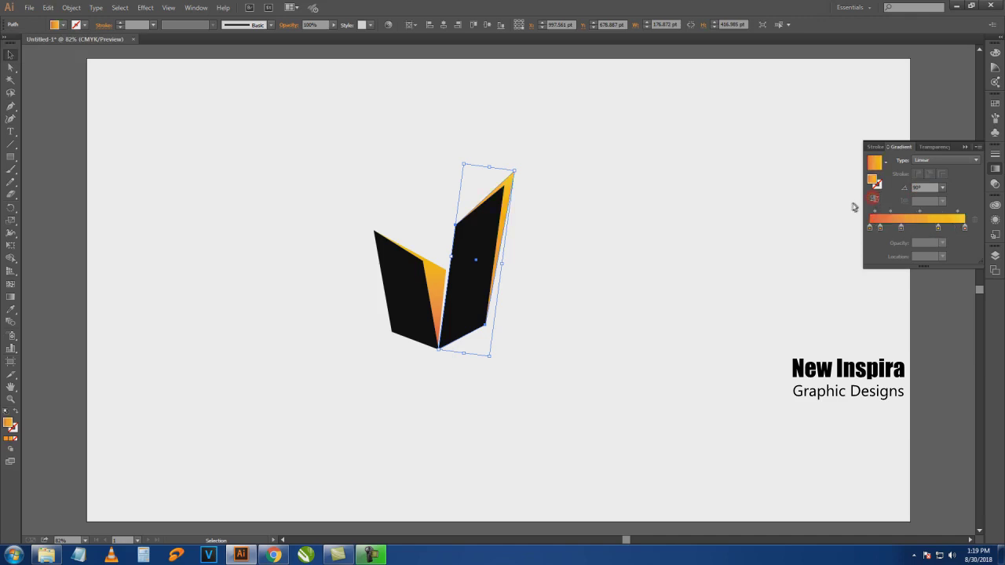
pyautogui.click(227, 181)
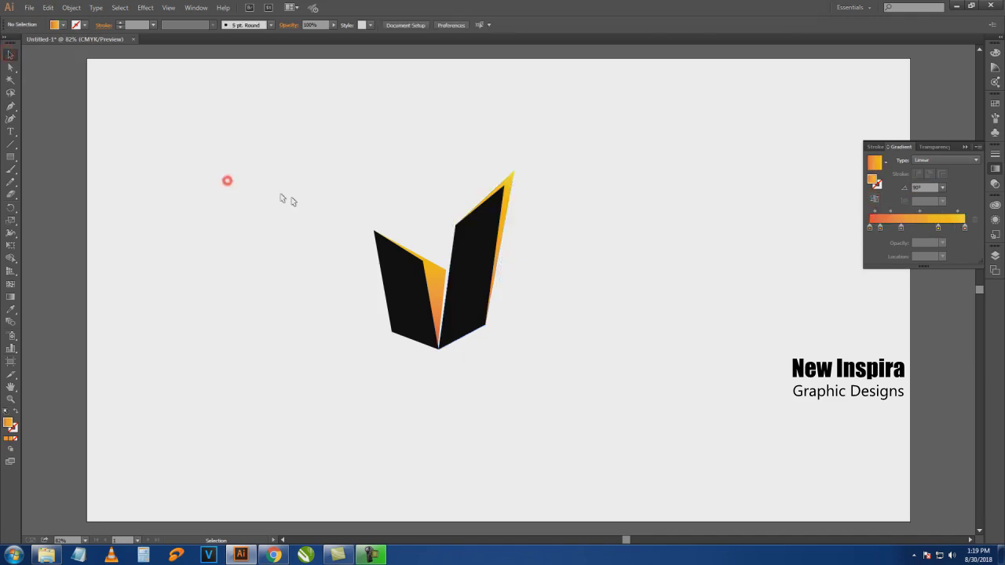
# Close the Gradient panel and check the left and right logo shapes individually.
pyautogui.moveTo(302, 157); pyautogui.dragTo(534, 367)
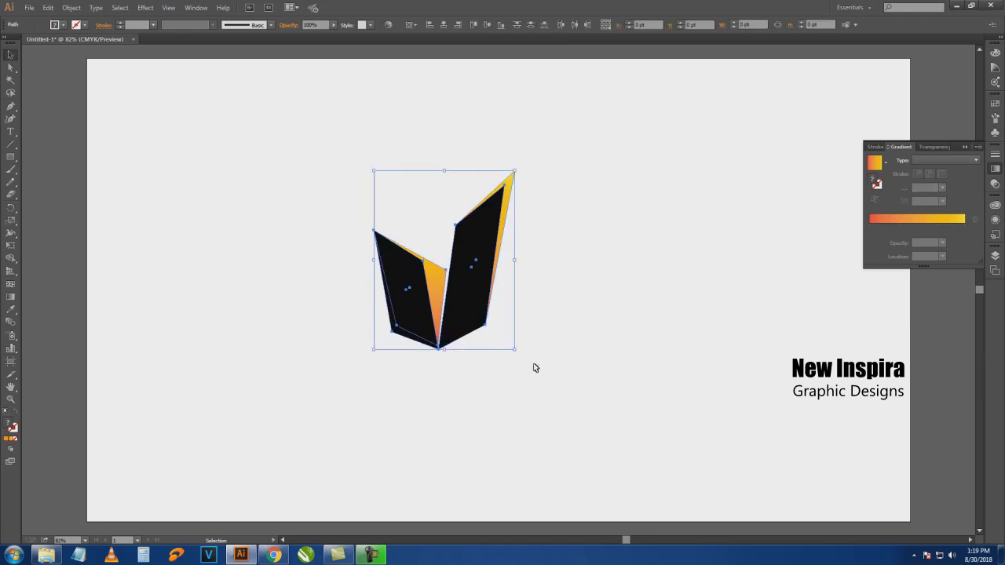
pyautogui.click(965, 147)
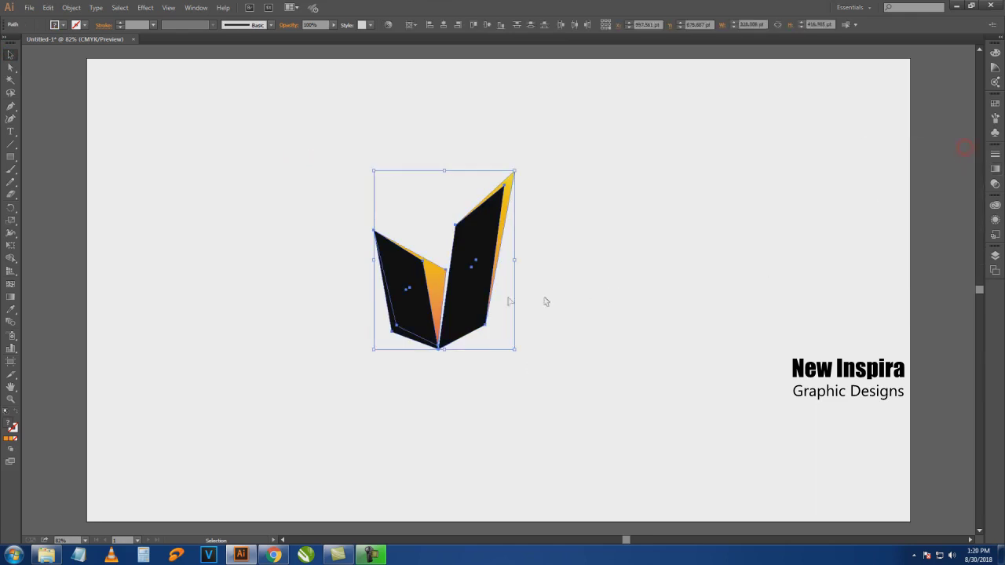
pyautogui.click(567, 279)
pyautogui.click(438, 294)
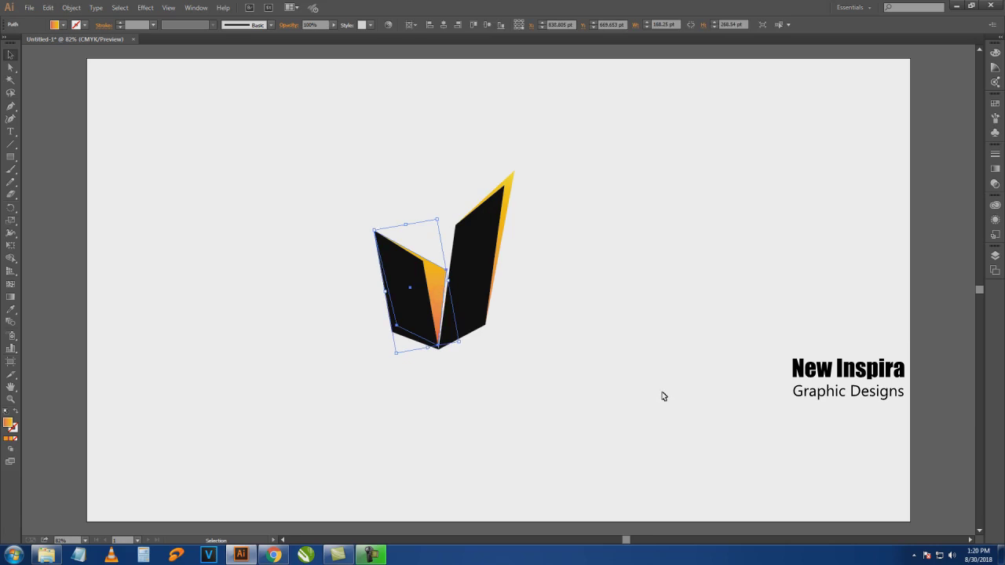
pyautogui.click(631, 323)
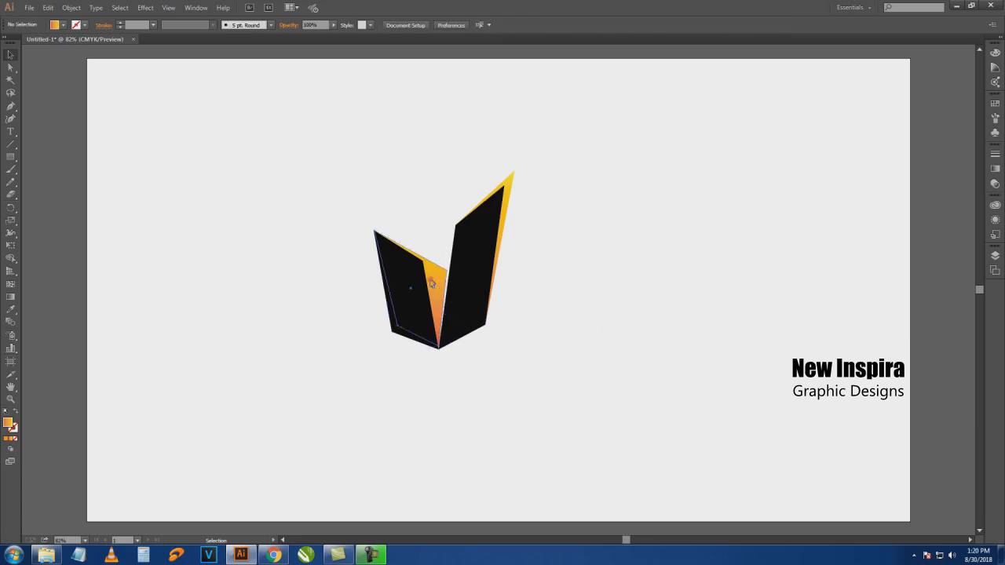
pyautogui.click(431, 283)
pyautogui.click(613, 324)
pyautogui.click(488, 317)
pyautogui.click(646, 342)
pyautogui.moveTo(326, 149); pyautogui.dragTo(515, 340)
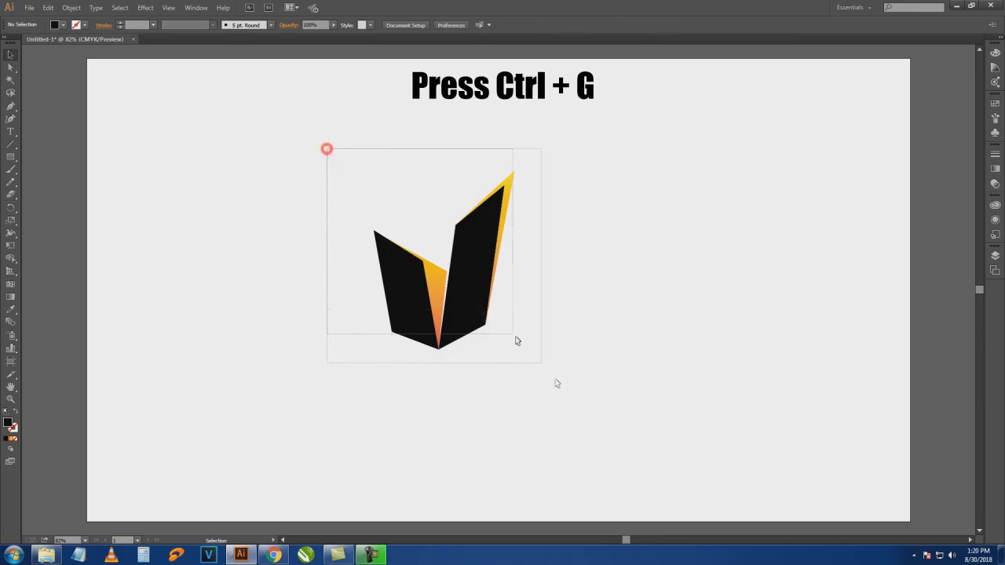
# Select all the V logo pieces and group them into one object.
pyautogui.moveTo(556, 383); pyautogui.dragTo(563, 390)
pyautogui.rightClick(485, 219)
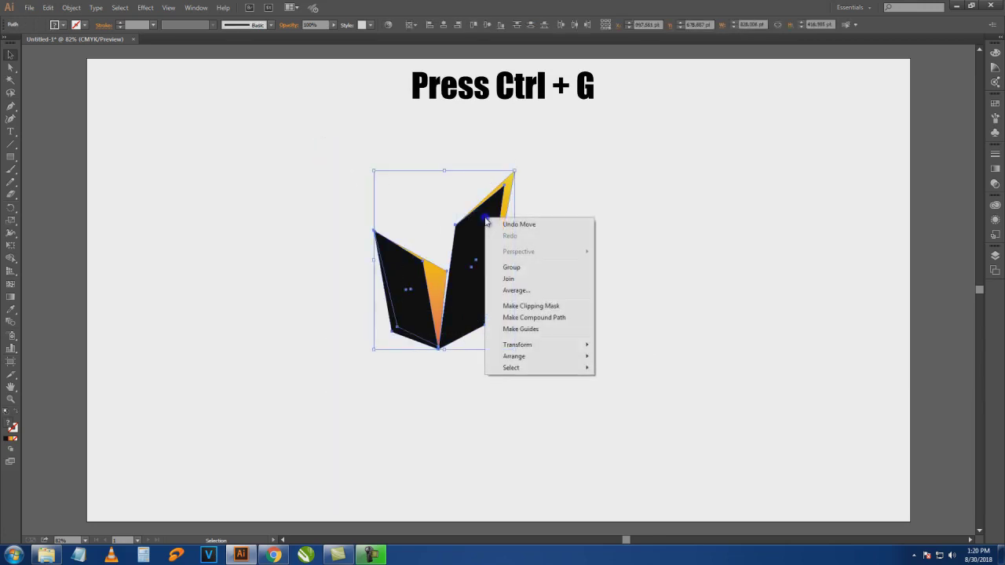
pyautogui.click(536, 270)
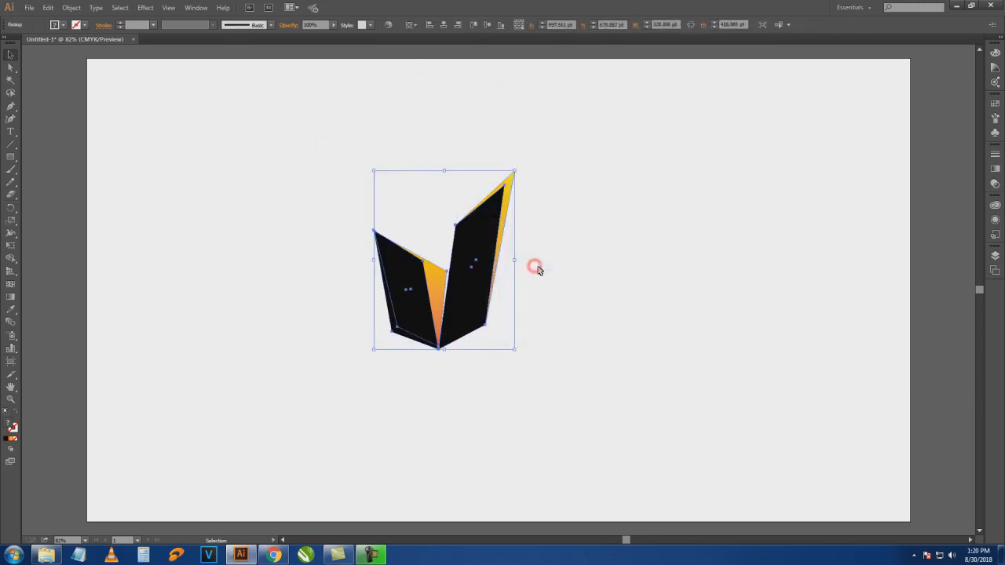
# Align the logo group to the vertical and horizontal centre of the artboard, then deselect it.
pyautogui.click(487, 24)
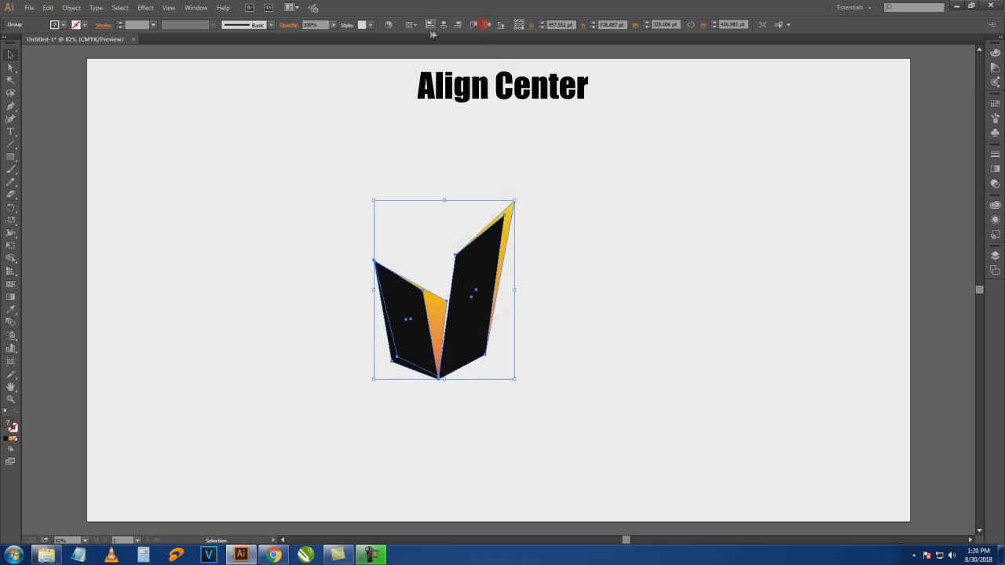
pyautogui.click(443, 24)
pyautogui.click(923, 247)
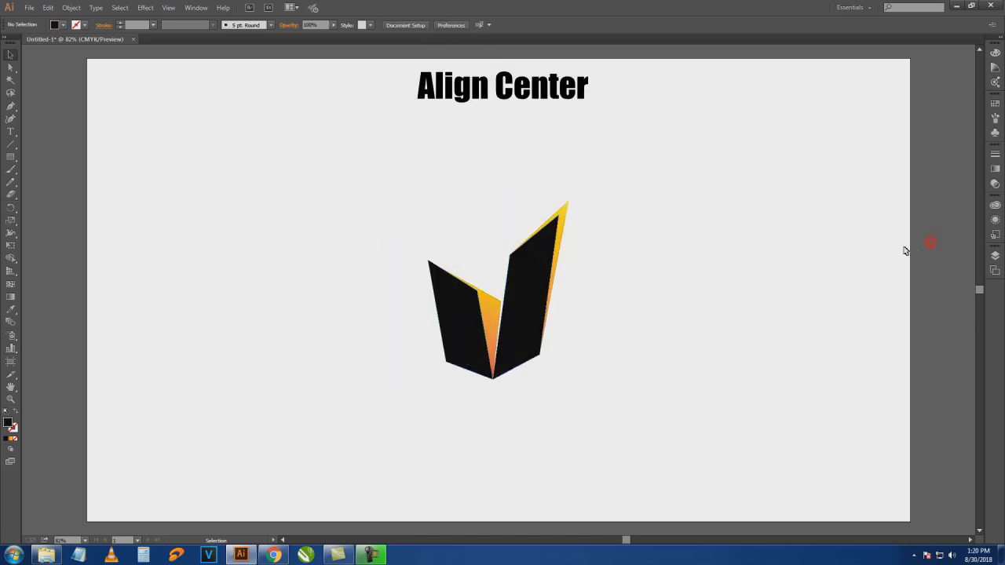